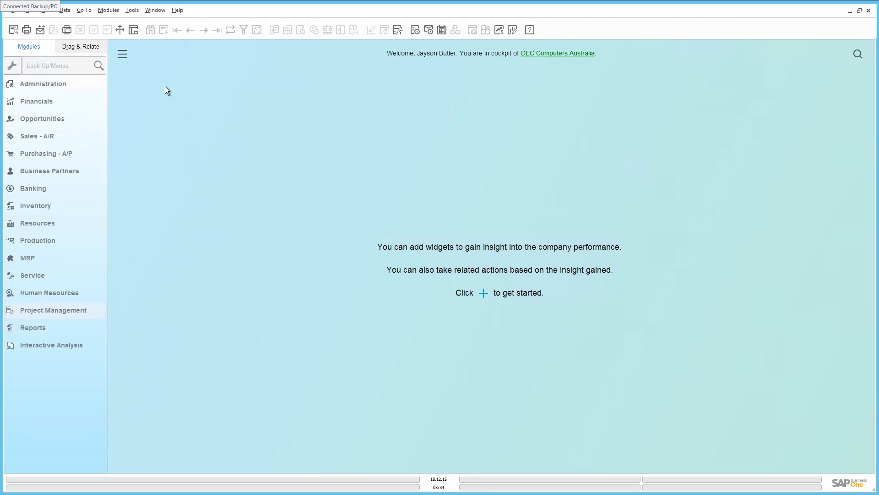
# - Check the Enable Project Management setting in the company's basic initialization details, then close the company details
pyautogui.click(59, 83)
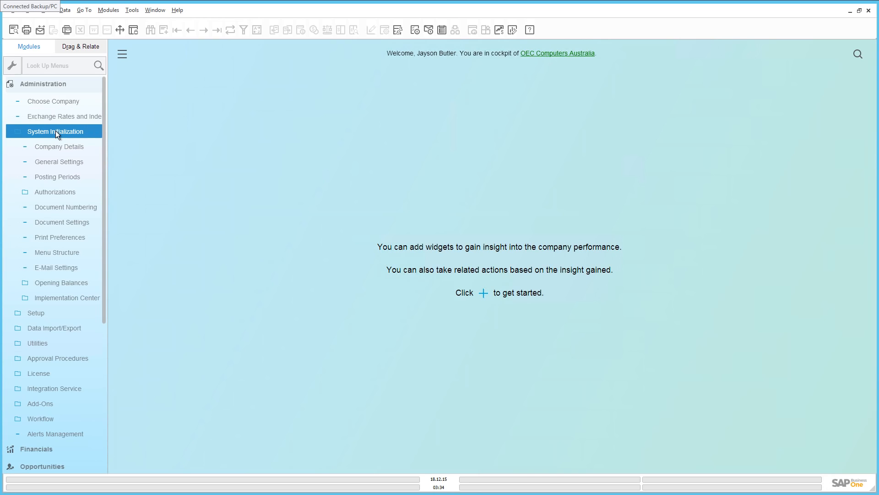
pyautogui.click(53, 147)
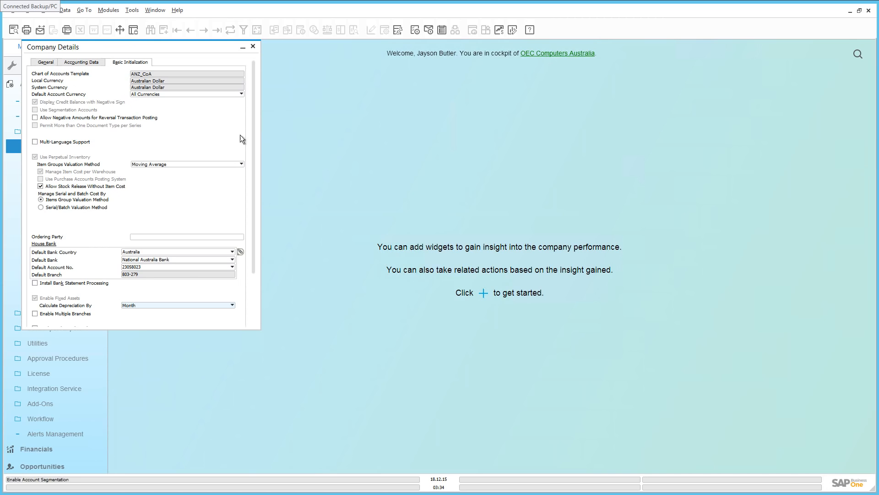
pyautogui.scroll(-3, 248, 175)
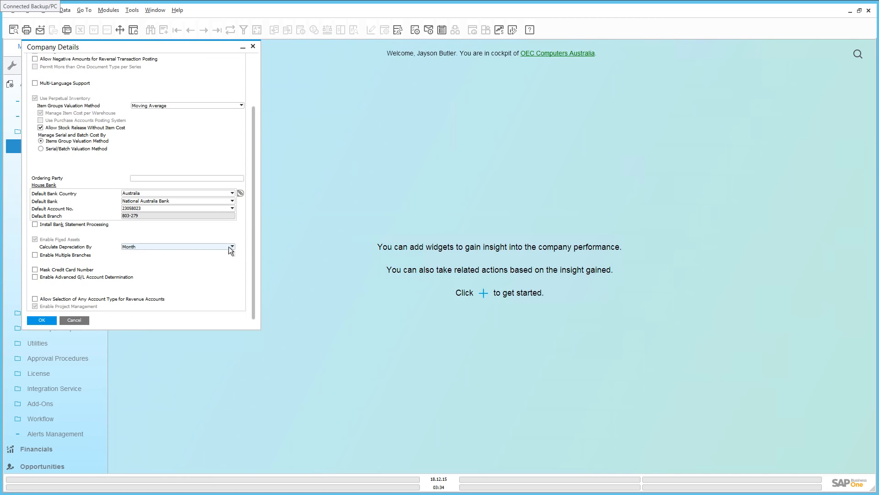
pyautogui.click(48, 320)
# - Open the project form in Project Management, go to the last record, ADA IT Upgrade, and maximize its window
pyautogui.click(100, 313)
pyautogui.scroll(-5, 101, 451)
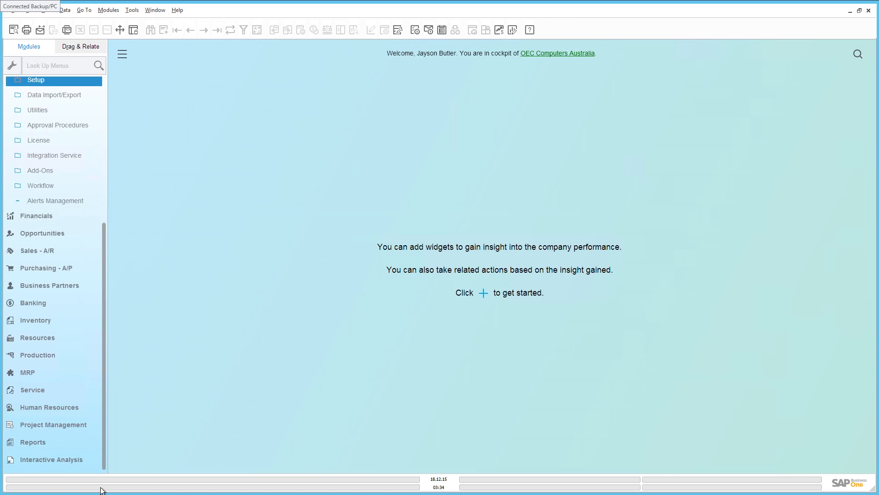
pyautogui.click(72, 426)
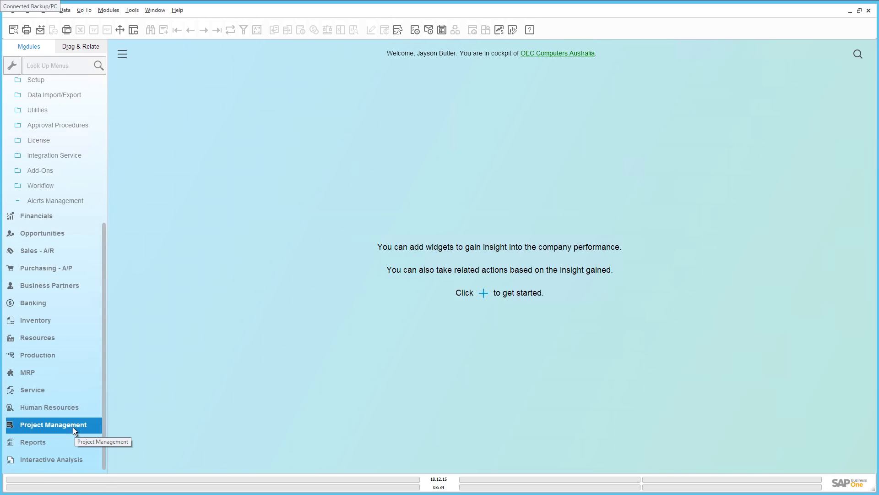
pyautogui.click(70, 424)
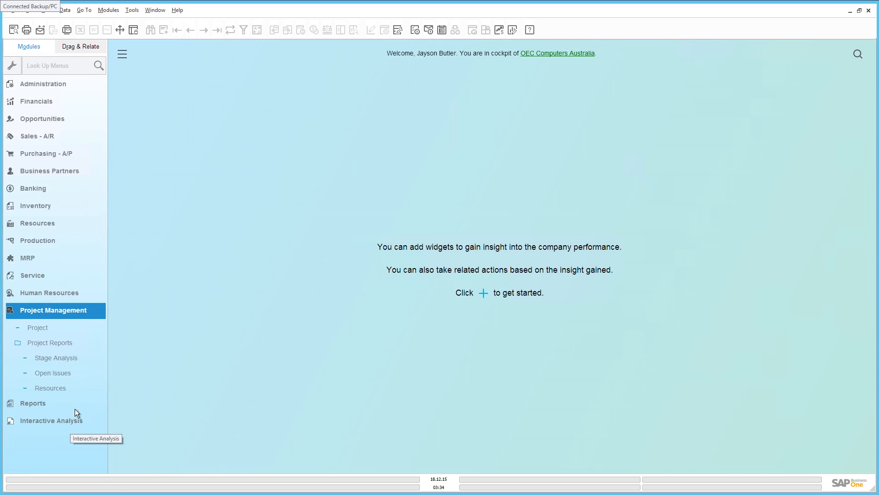
pyautogui.click(49, 329)
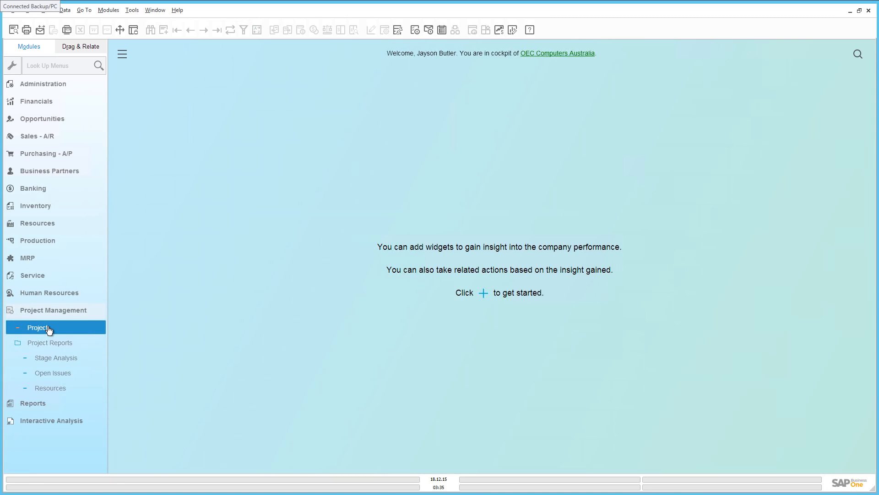
pyautogui.click(48, 327)
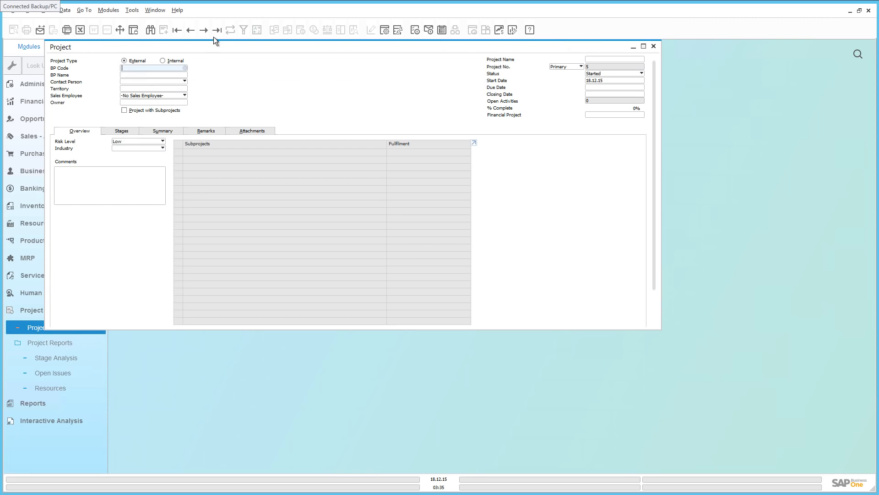
pyautogui.click(219, 29)
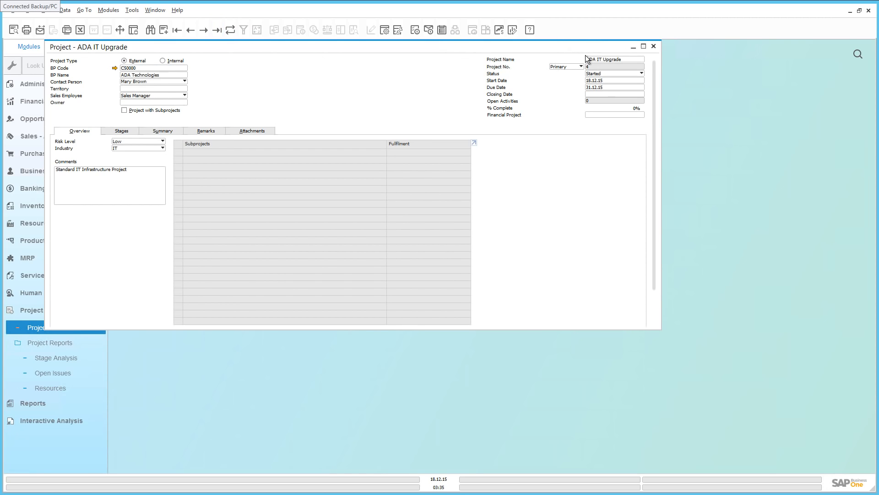
pyautogui.click(644, 46)
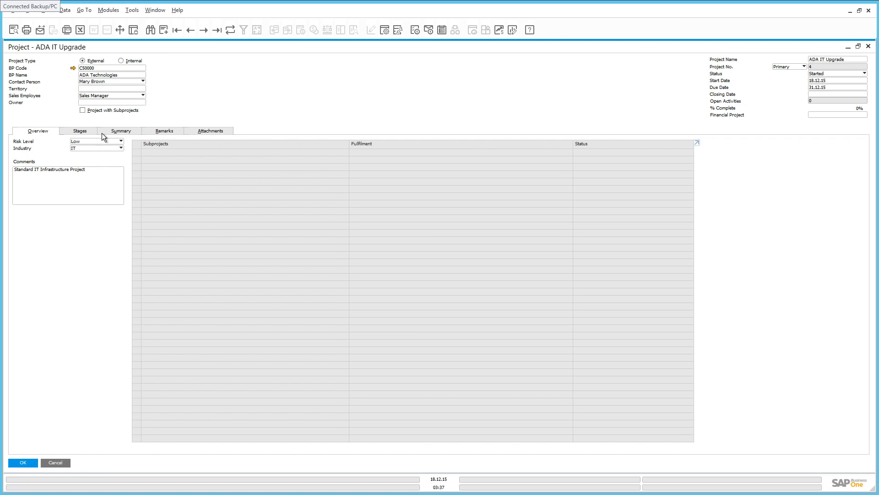
# - Show the project's stages and assign ADA as its financial project
pyautogui.click(81, 131)
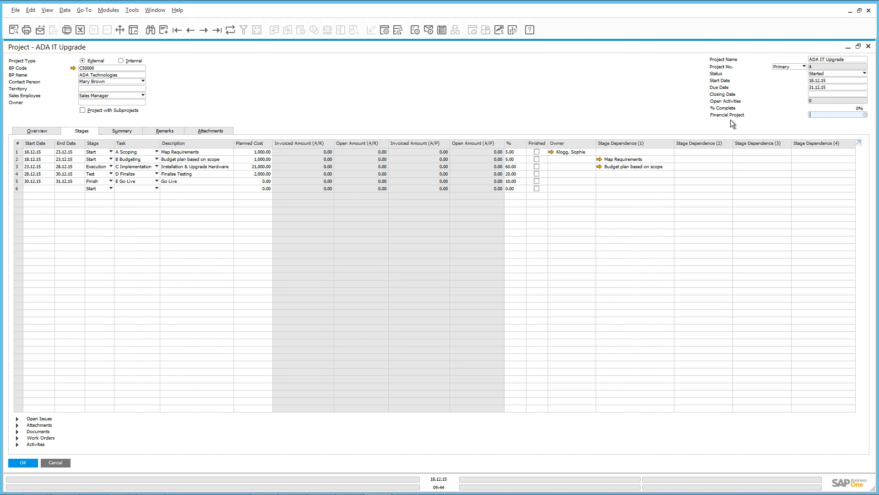
pyautogui.click(865, 114)
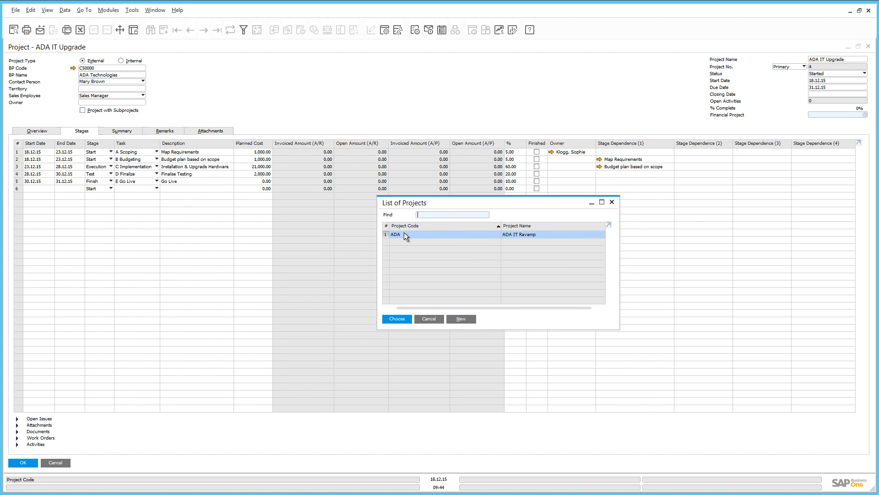
pyautogui.click(406, 317)
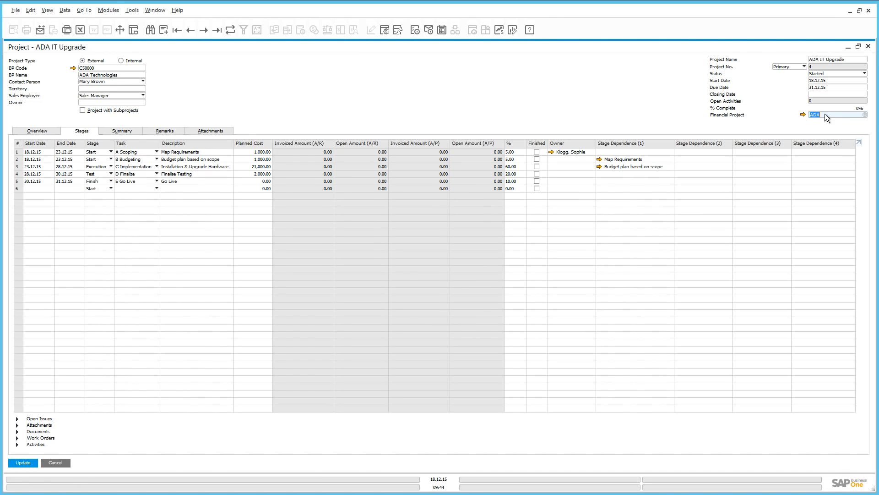
pyautogui.press('Return')
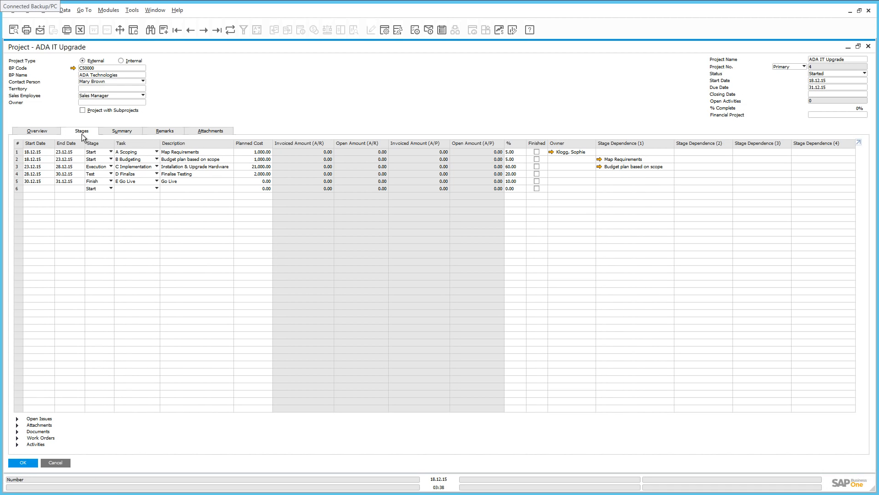
# - Review the Map Requirements stage's available stage types, its open issues and the solution linked to the missing sign-off
pyautogui.click(110, 152)
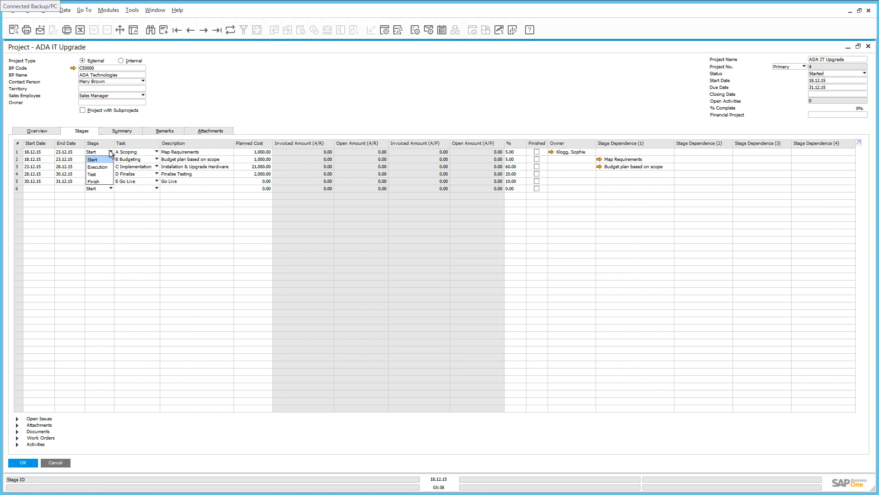
pyautogui.click(92, 150)
pyautogui.click(19, 152)
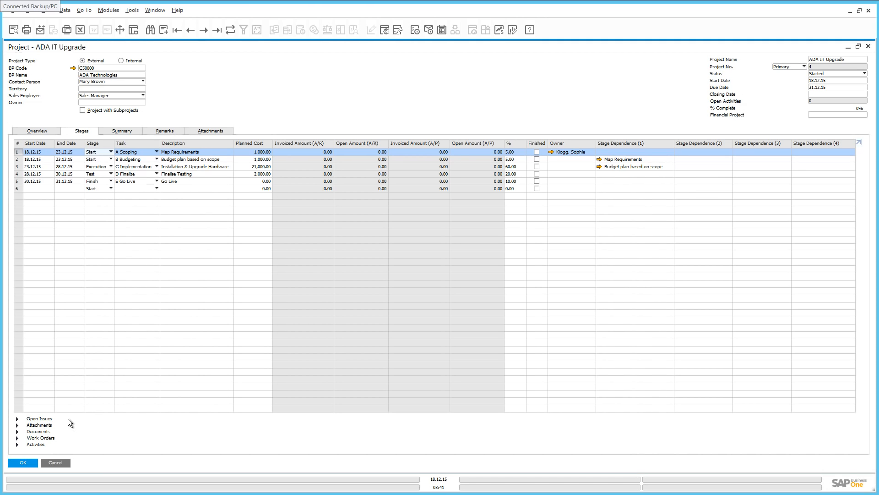
pyautogui.click(18, 418)
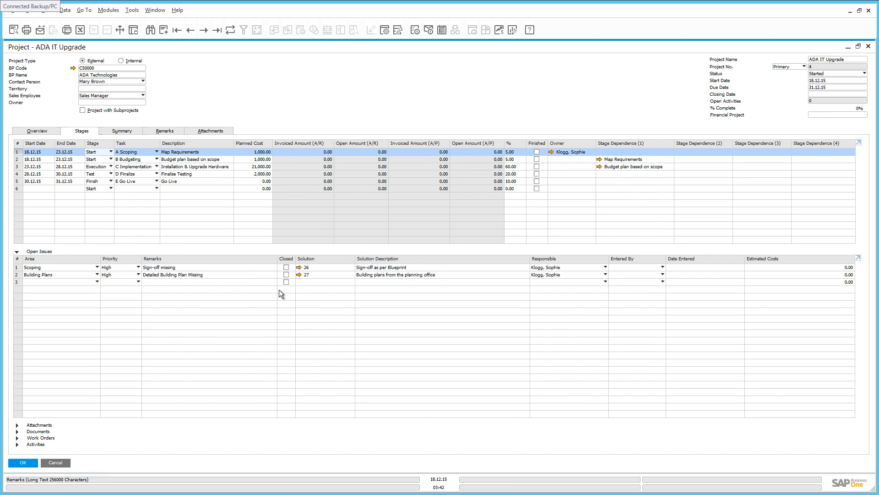
pyautogui.click(298, 267)
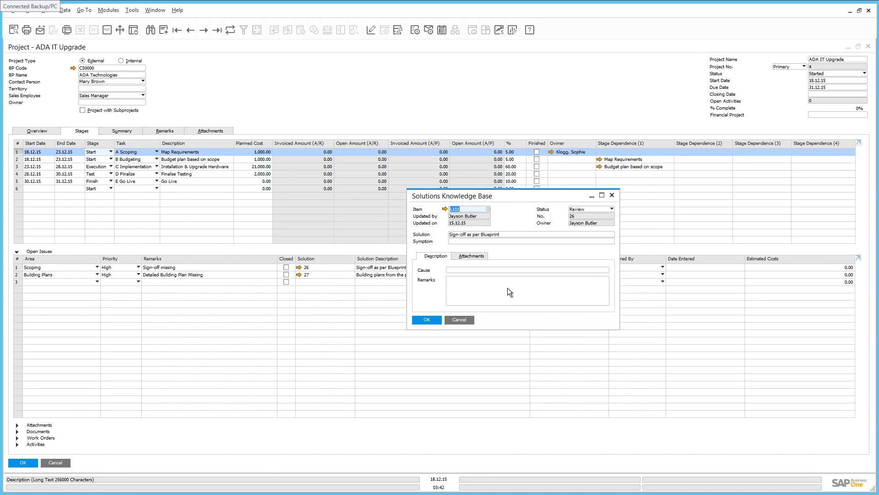
pyautogui.click(612, 195)
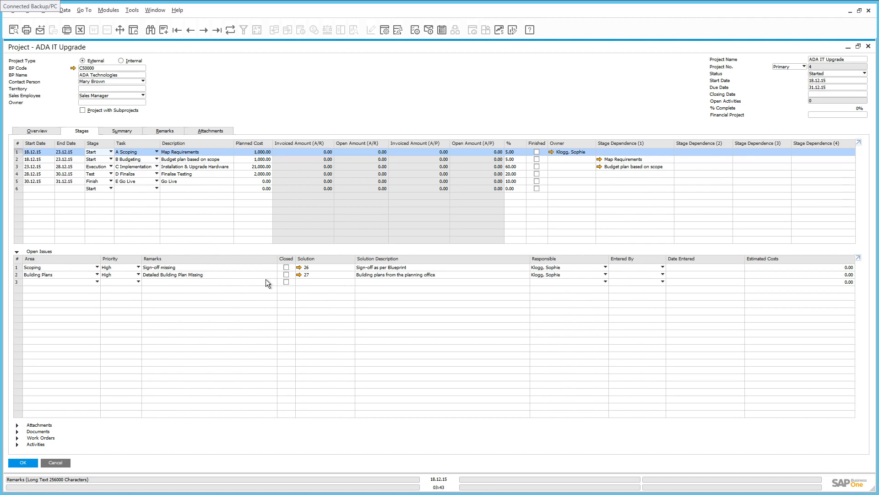
# - Attach the ADA Signoff document from the Desktop to the Map Requirements stage
pyautogui.click(39, 425)
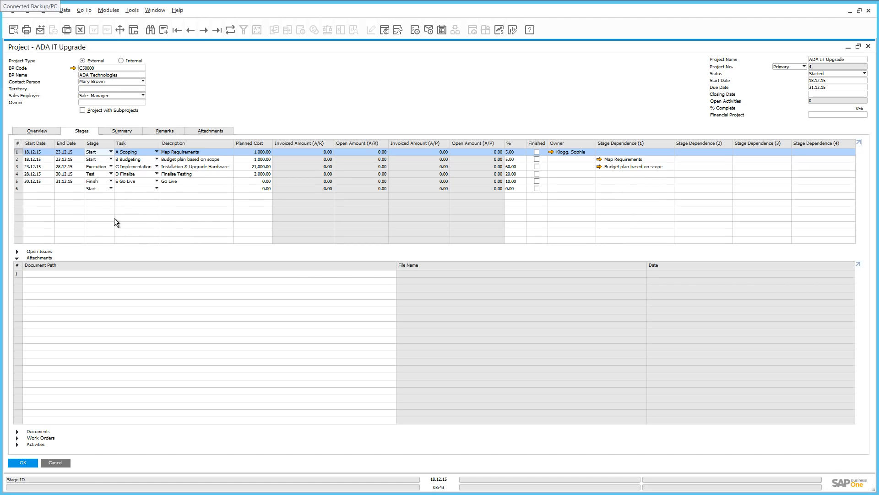
pyautogui.click(81, 274)
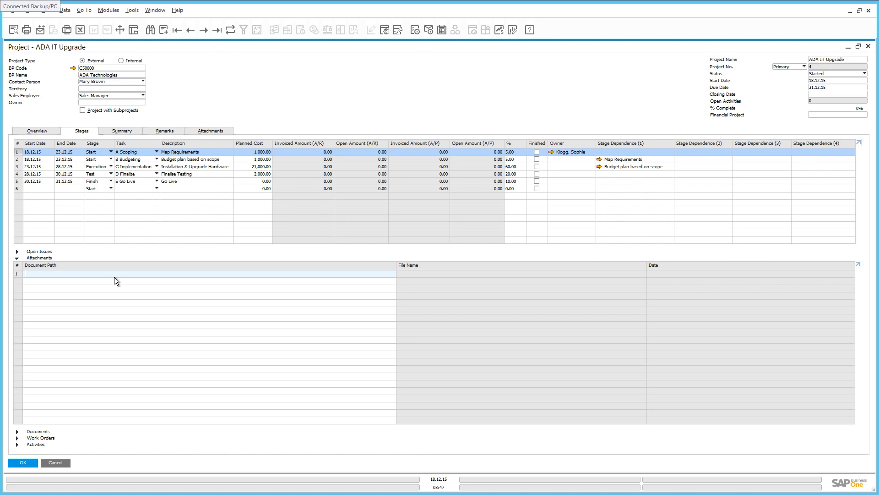
pyautogui.doubleClick(109, 274)
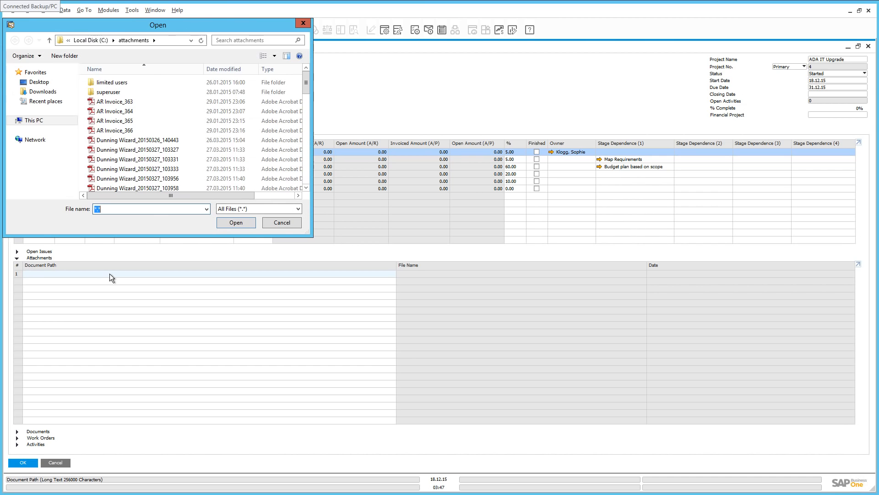
pyautogui.click(39, 81)
pyautogui.moveTo(307, 116); pyautogui.dragTo(298, 194)
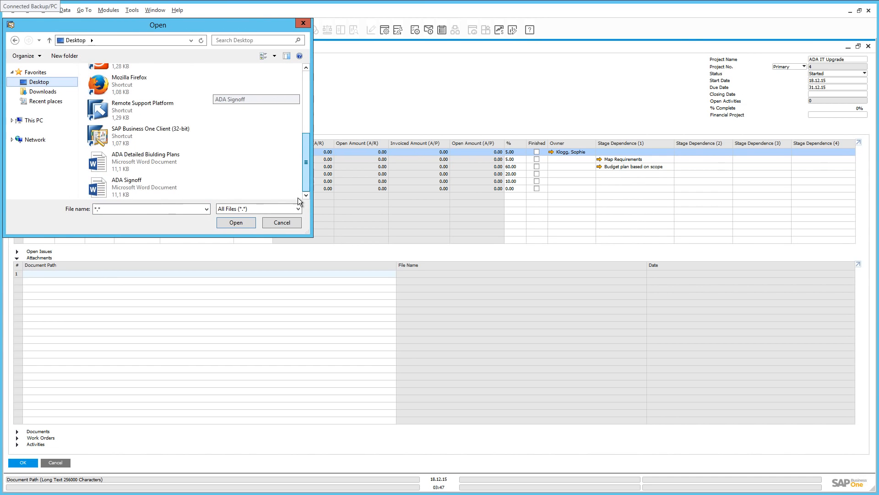
pyautogui.click(117, 183)
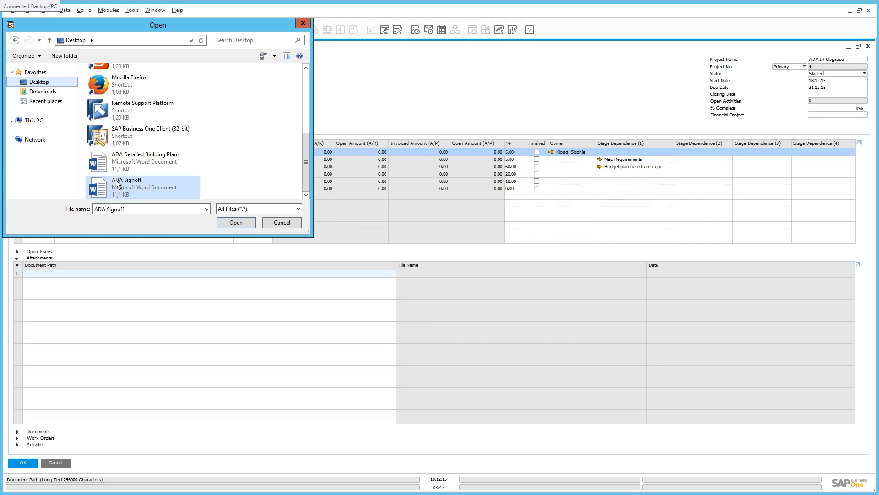
pyautogui.doubleClick(118, 183)
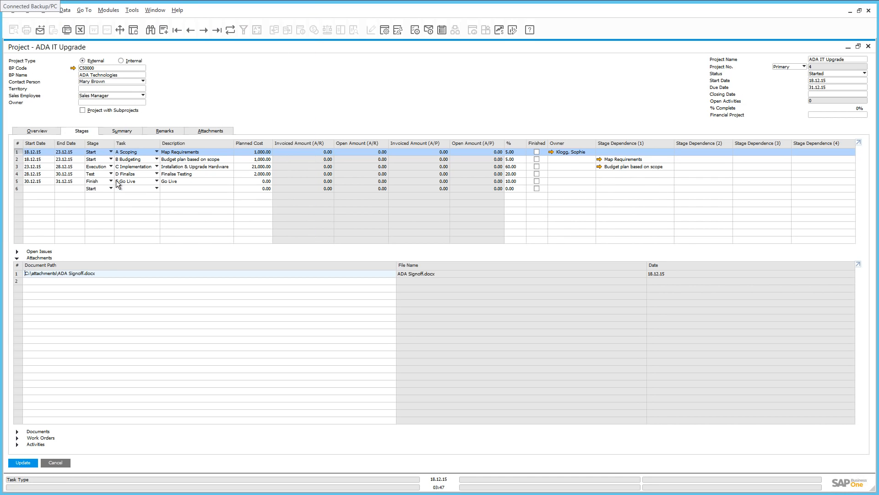
# - Attach the ADA Detailed Biulding Plans document from the Desktop to the same stage and save the project
pyautogui.doubleClick(87, 283)
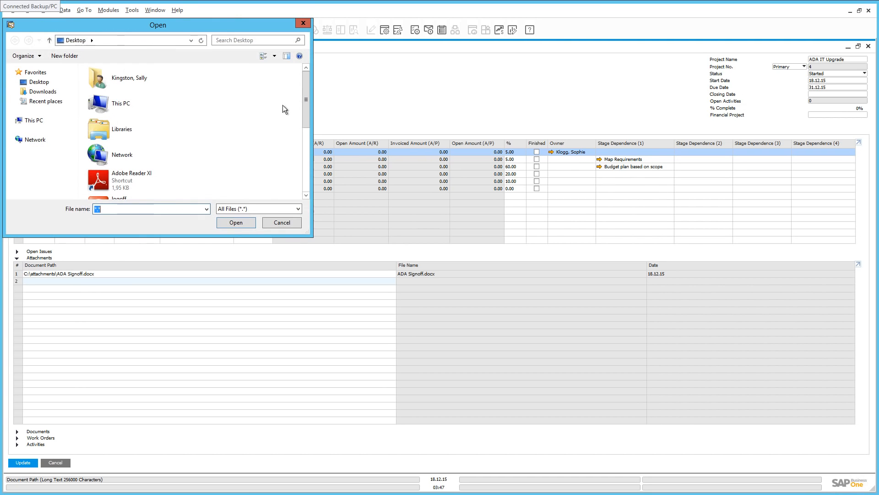
pyautogui.scroll(-4, 306, 185)
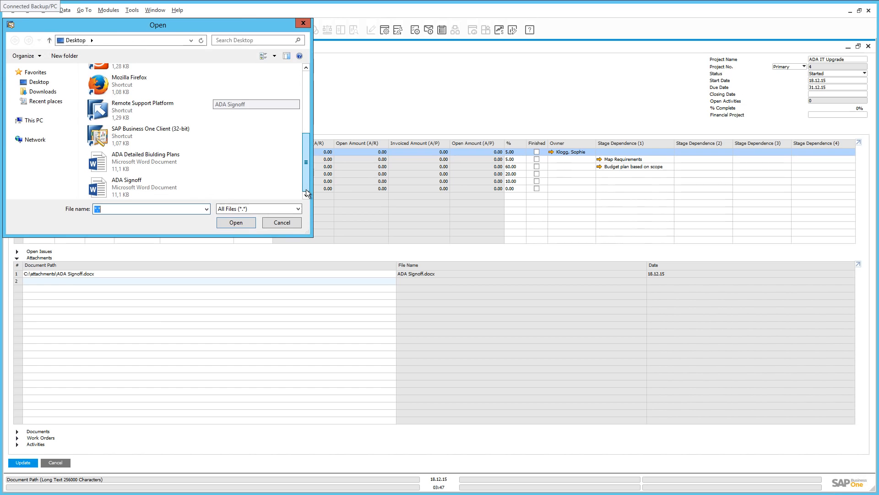
pyautogui.doubleClick(147, 162)
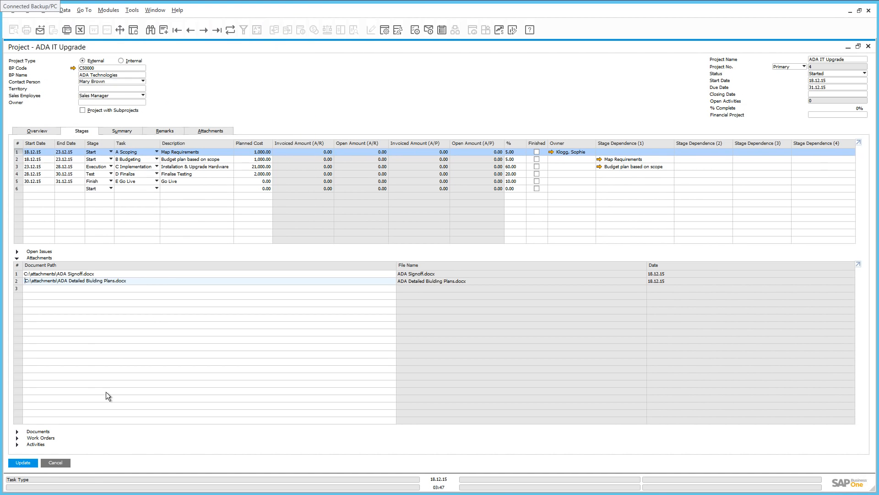
pyautogui.click(20, 462)
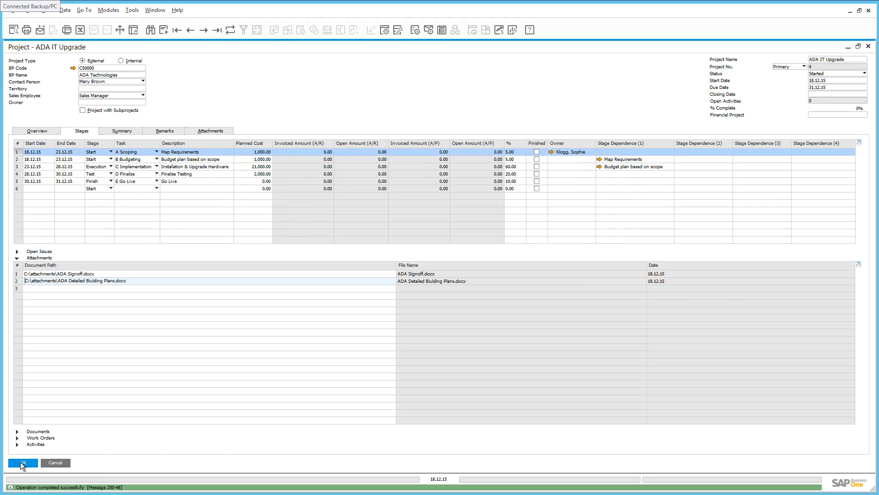
# - Mark the Scoping and Building Plans open issues of the Map Requirements stage as closed and save the project
pyautogui.click(17, 251)
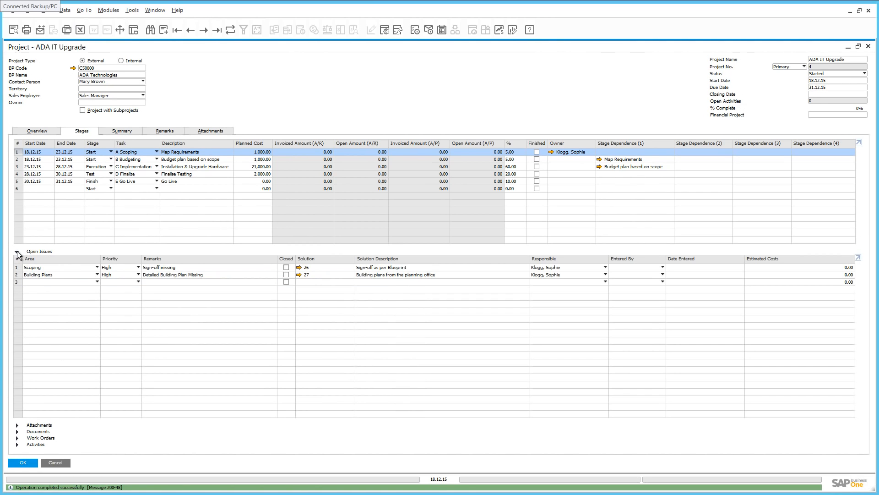
pyautogui.click(286, 267)
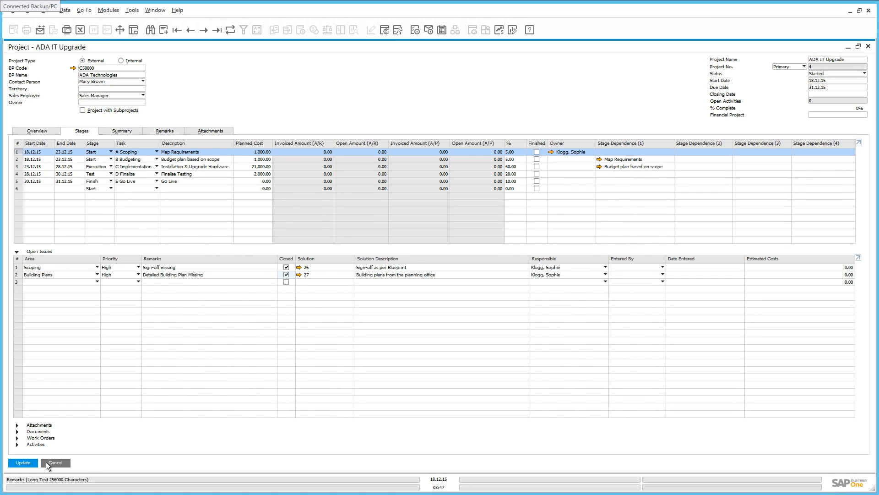
pyautogui.click(29, 463)
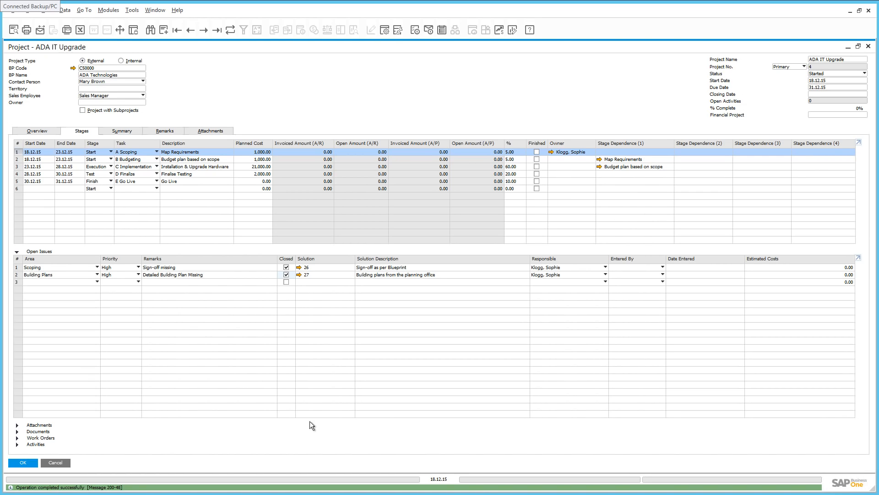
# - Mark the Map Requirements and Budget plan based on scope stages as finished, saving the project after each
pyautogui.click(537, 152)
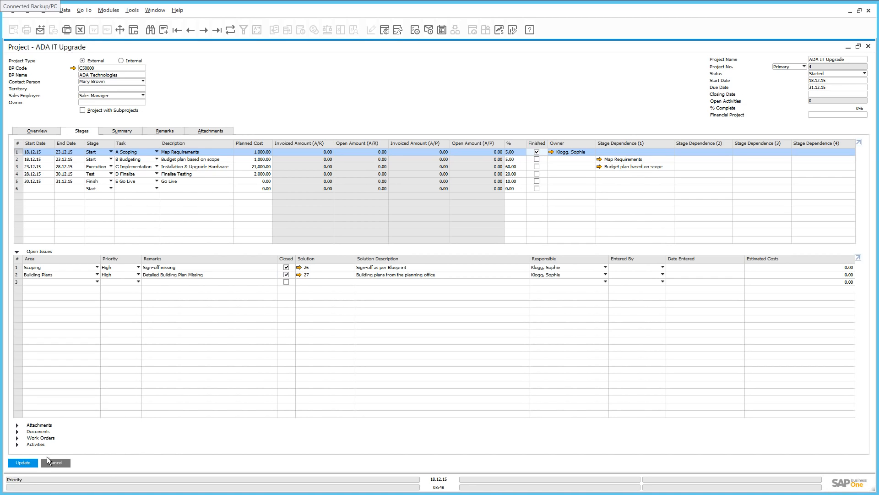
pyautogui.click(22, 462)
pyautogui.click(537, 160)
pyautogui.click(17, 464)
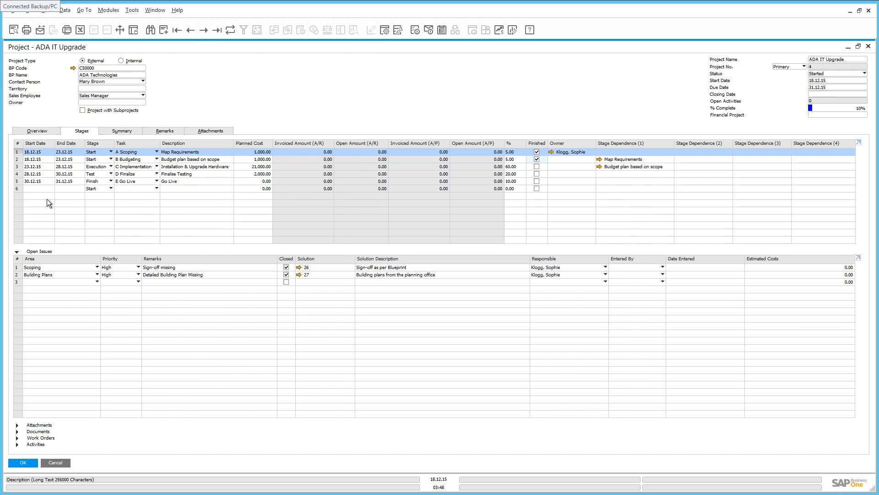
# - Assign the second employee in the employee list as owner of the Installation & Upgrade Hardware stage and save the project
pyautogui.click(16, 168)
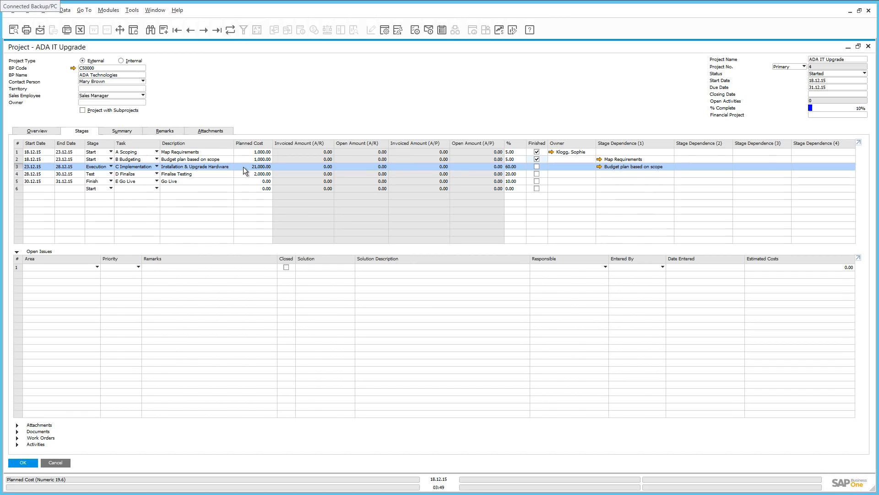
pyautogui.click(586, 168)
pyautogui.click(592, 166)
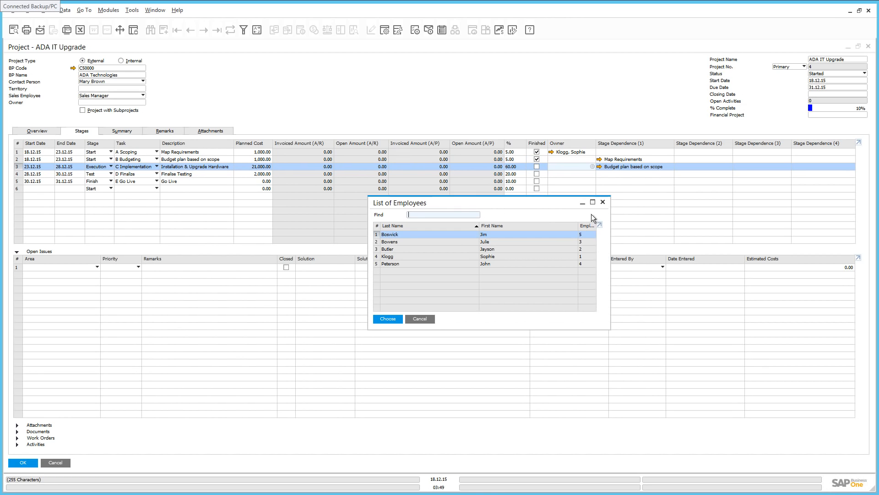
pyautogui.doubleClick(396, 241)
pyautogui.click(33, 463)
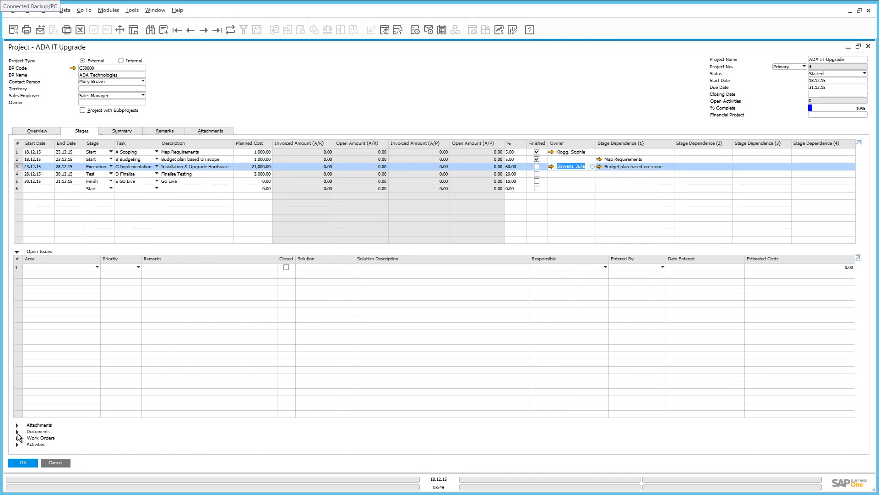
# - Link delivery 379 to the documents of the Installation & Upgrade Hardware stage and review the delivery's contents
pyautogui.click(17, 433)
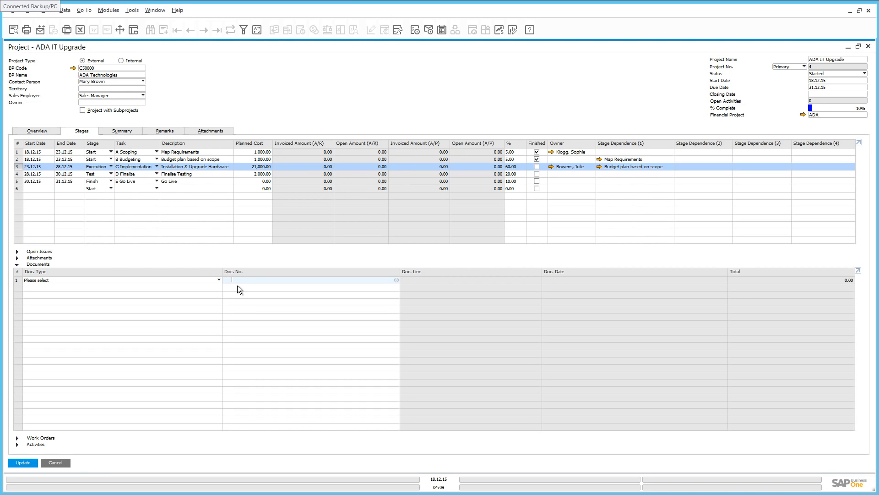
pyautogui.click(105, 280)
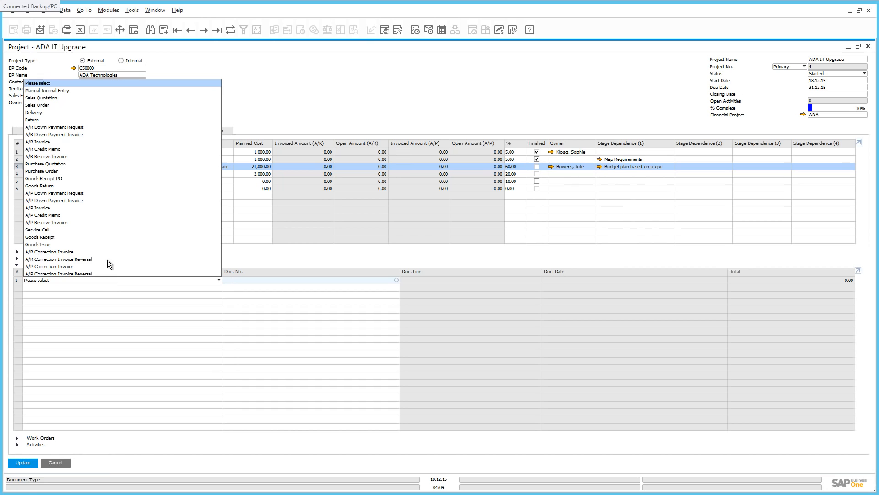
pyautogui.click(38, 112)
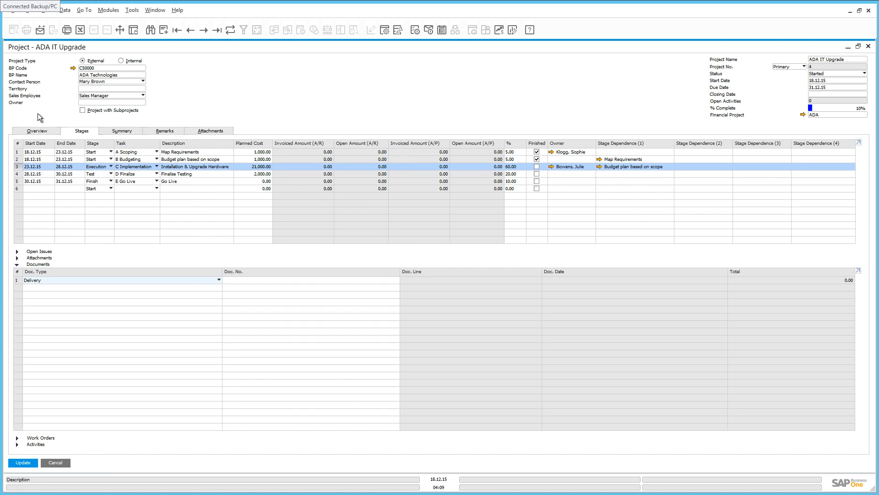
pyautogui.click(239, 280)
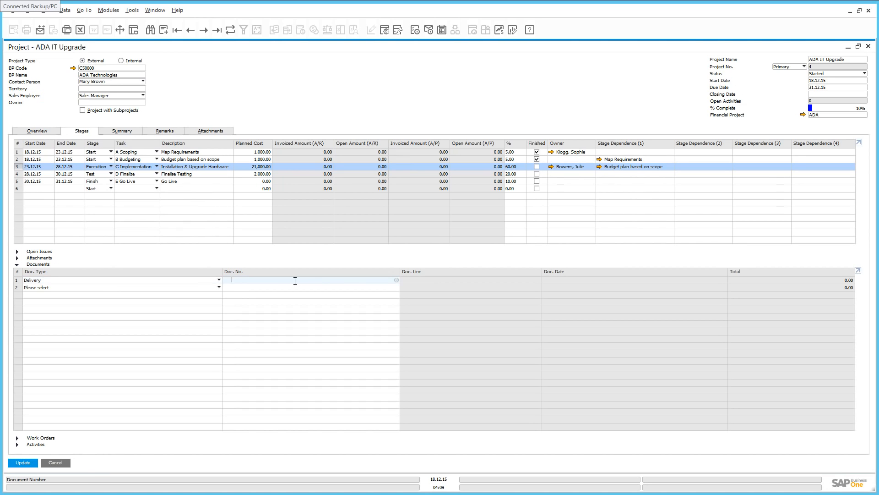
pyautogui.click(397, 280)
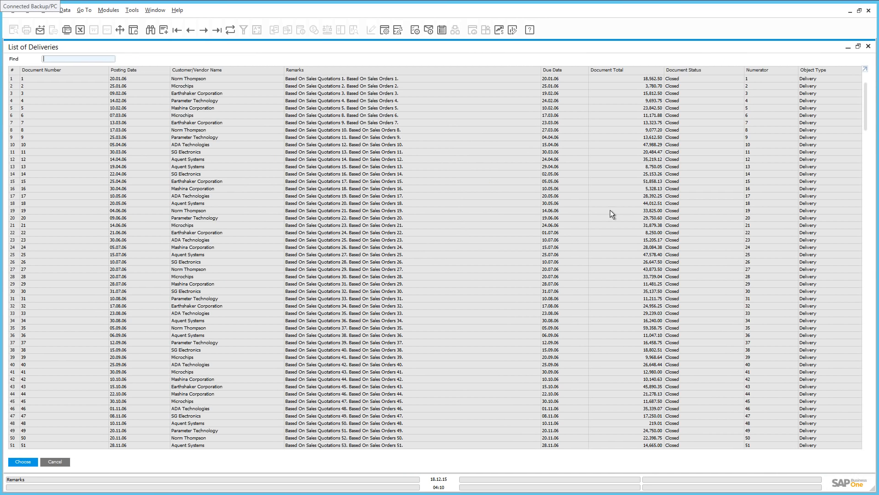
pyautogui.moveTo(865, 131); pyautogui.dragTo(866, 140)
pyautogui.moveTo(866, 108); pyautogui.dragTo(866, 419)
pyautogui.doubleClick(315, 446)
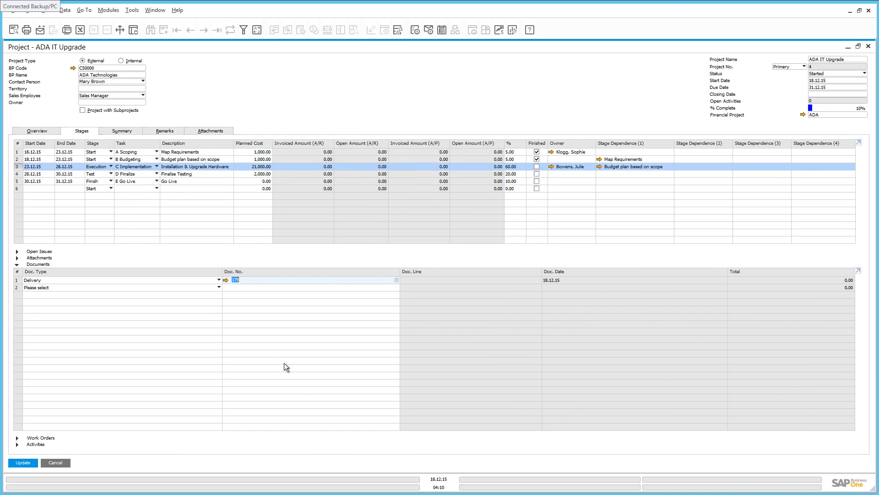
pyautogui.click(226, 280)
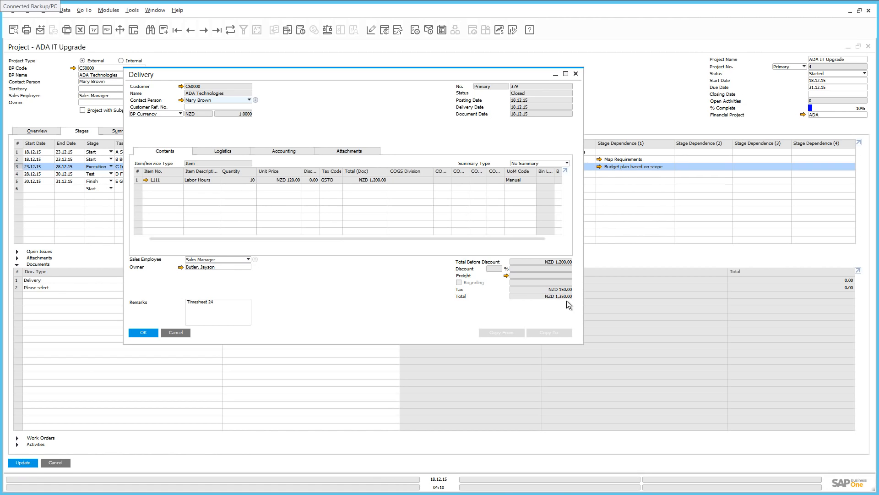
pyautogui.click(142, 333)
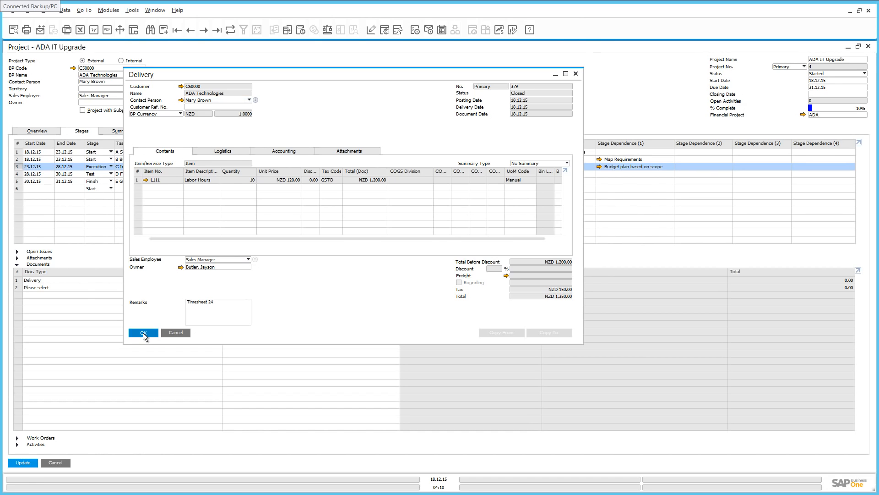
# - Link A/R invoice 366 to the same stage's documents, review the invoice and save the project
pyautogui.click(82, 287)
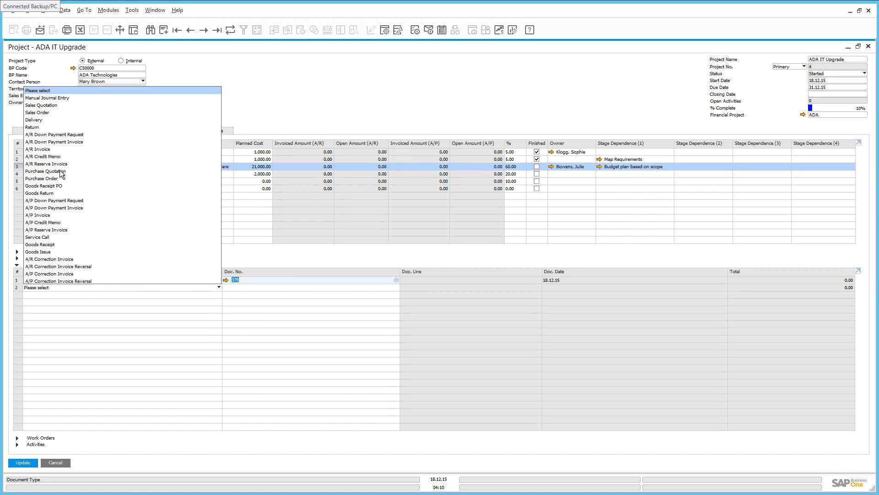
pyautogui.click(56, 149)
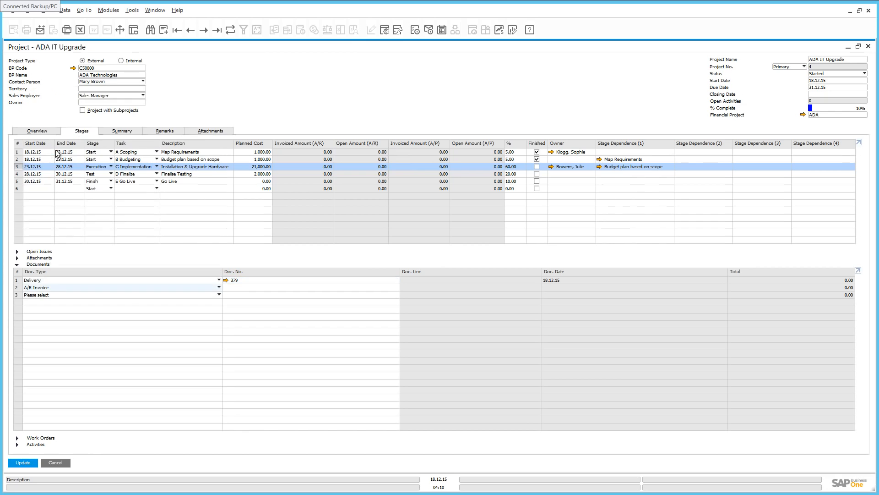
pyautogui.click(232, 287)
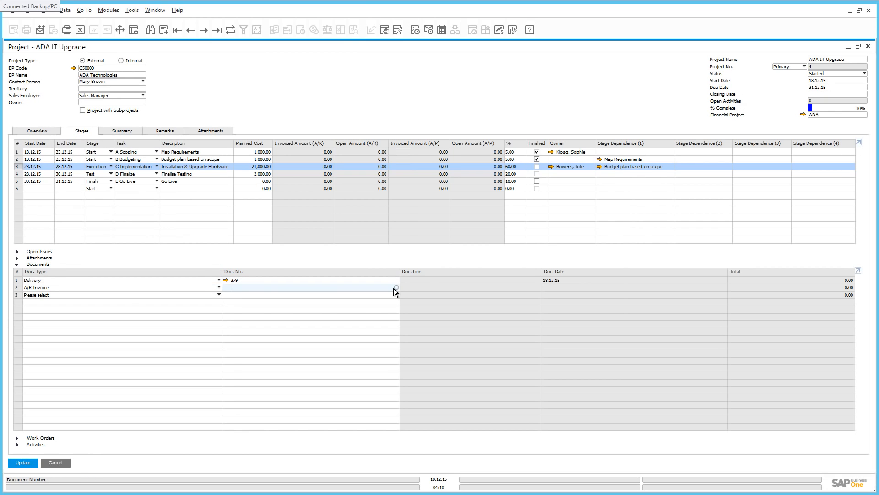
pyautogui.click(396, 287)
pyautogui.moveTo(609, 224); pyautogui.dragTo(610, 336)
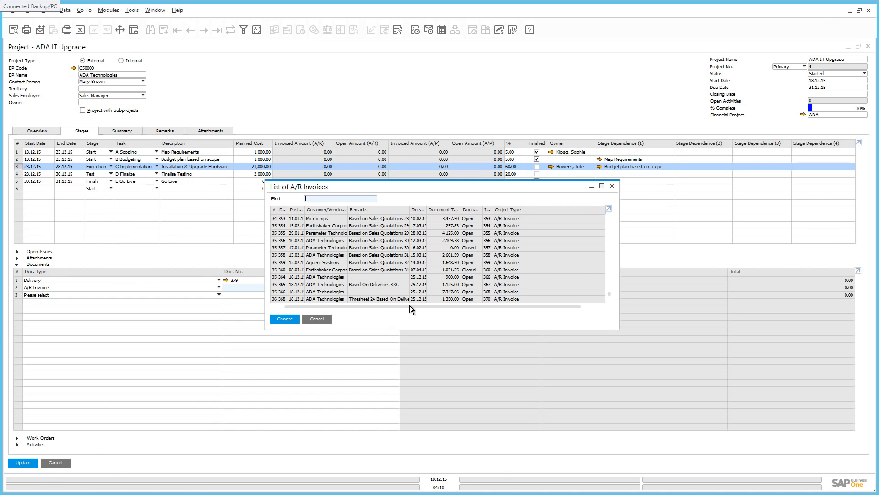
pyautogui.doubleClick(311, 292)
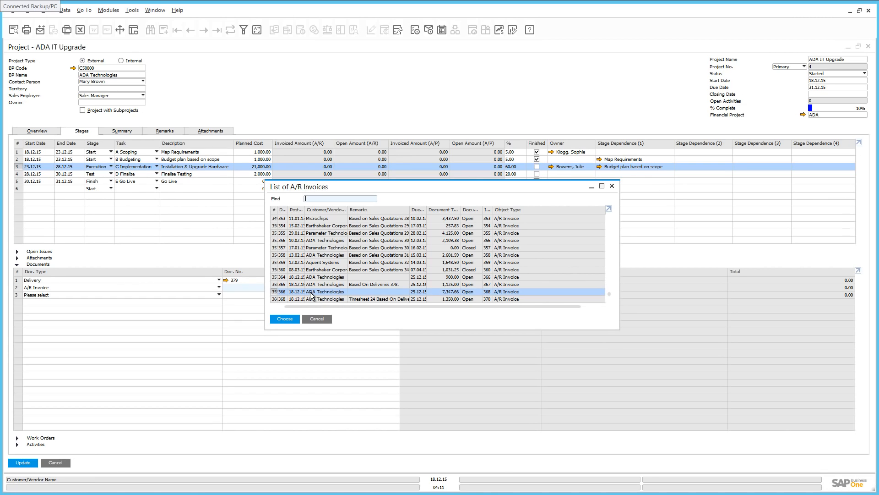
pyautogui.click(227, 287)
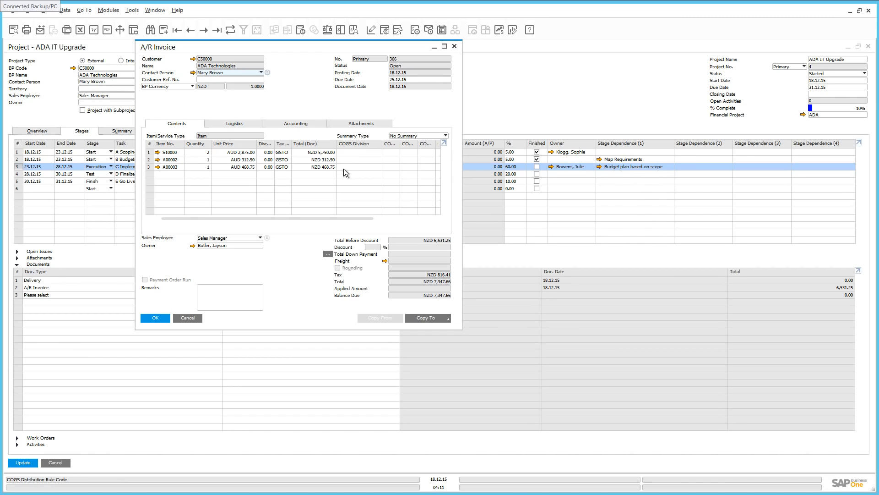
pyautogui.click(158, 319)
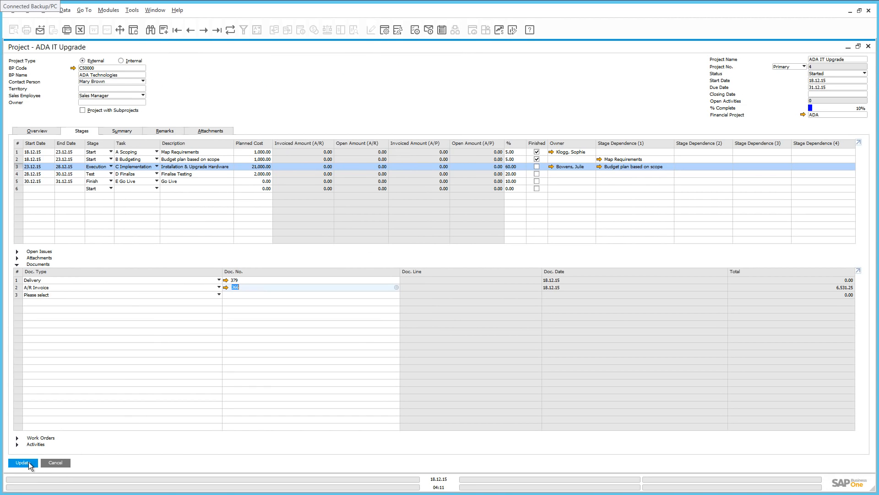
pyautogui.click(27, 462)
# - Start a new activity for the Installation & Upgrade Hardware stage and set it to Meeting
pyautogui.click(17, 264)
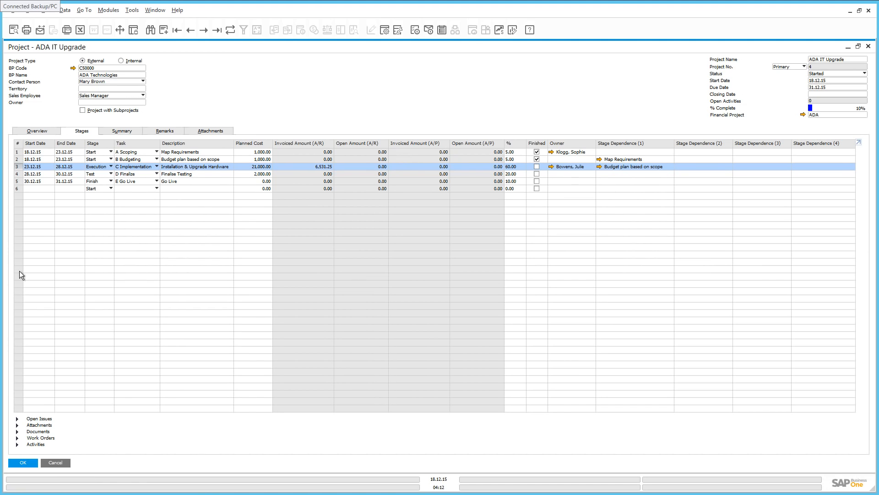
pyautogui.click(17, 444)
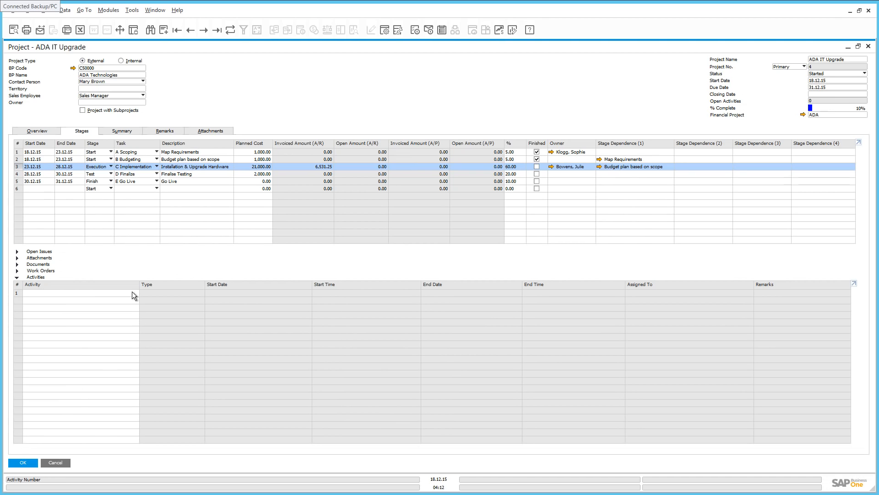
pyautogui.click(133, 293)
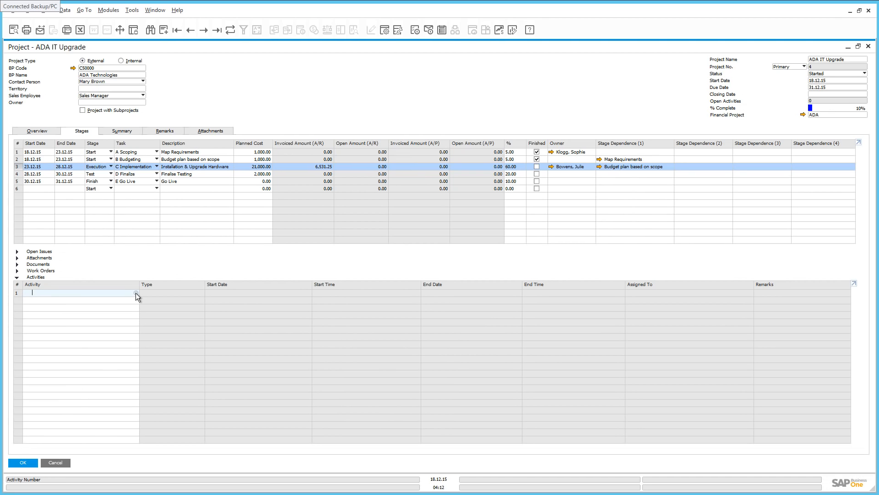
pyautogui.click(136, 294)
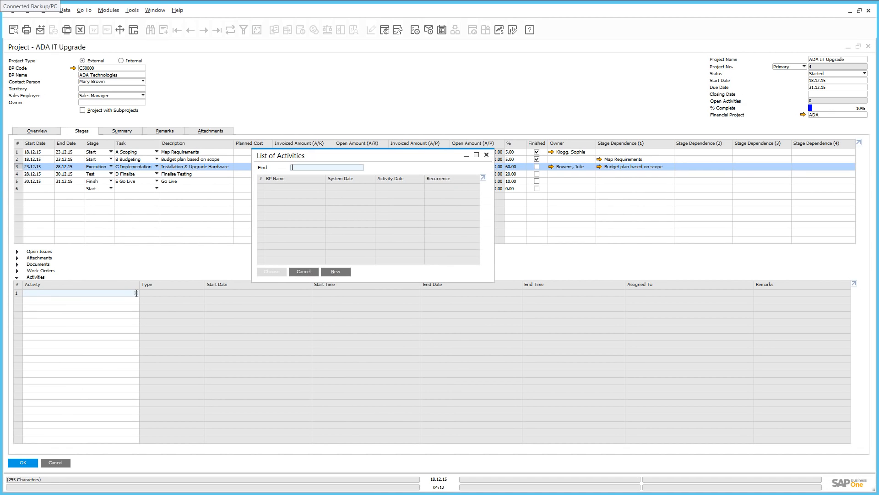
pyautogui.click(337, 271)
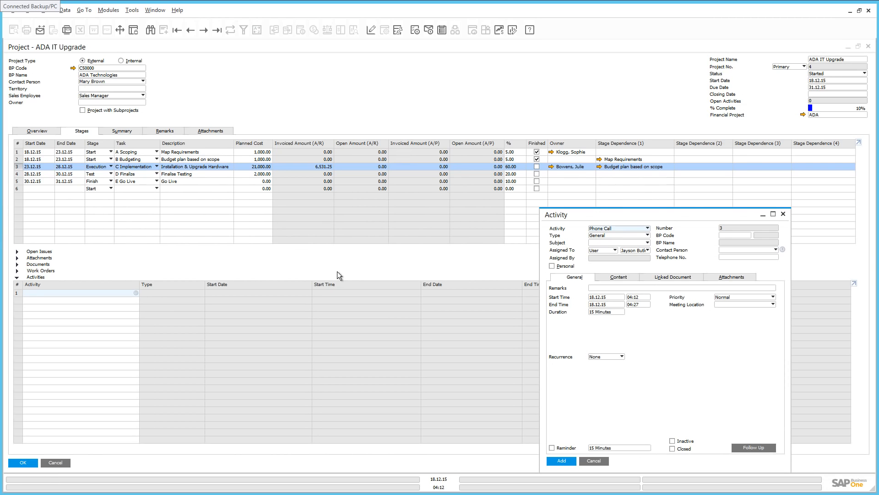
pyautogui.click(614, 228)
pyautogui.click(604, 243)
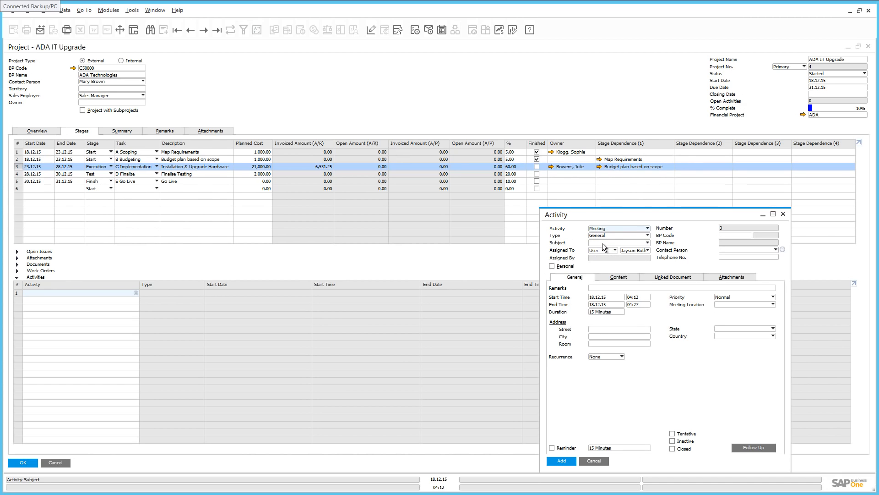
# - Choose ADA Technologies as the meeting's business partner and enter the remarks Project Review Meeting
pyautogui.click(749, 235)
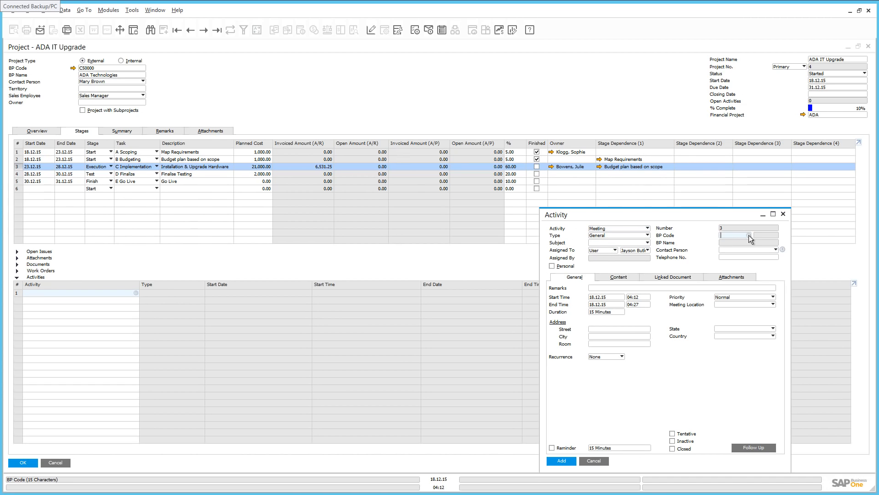
pyautogui.click(749, 236)
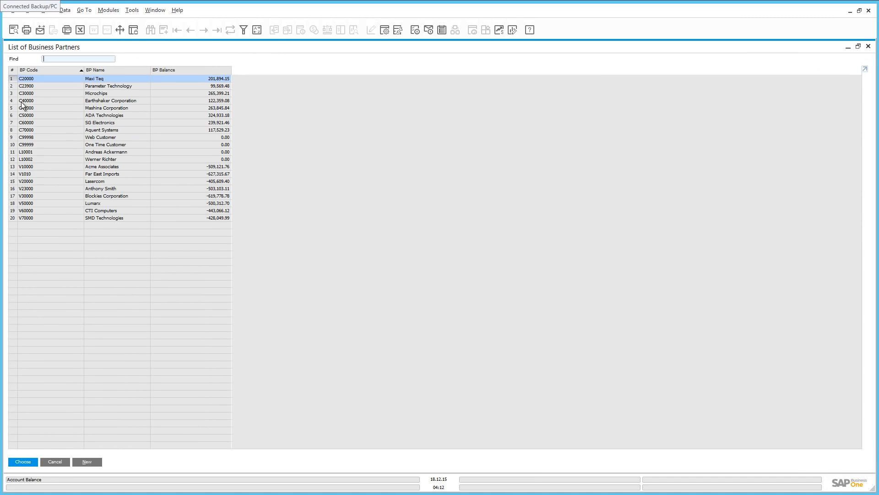
pyautogui.doubleClick(47, 116)
pyautogui.write('Project Review Meeting')
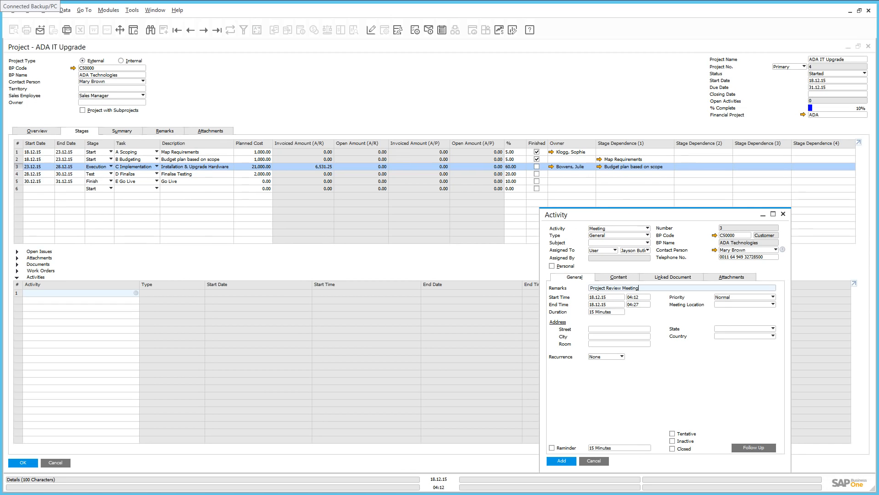
pyautogui.press('Tab')
# - Schedule the meeting on 21.12.15 from 08:00 to 12:00 and add the activity to the stage
pyautogui.click(622, 298)
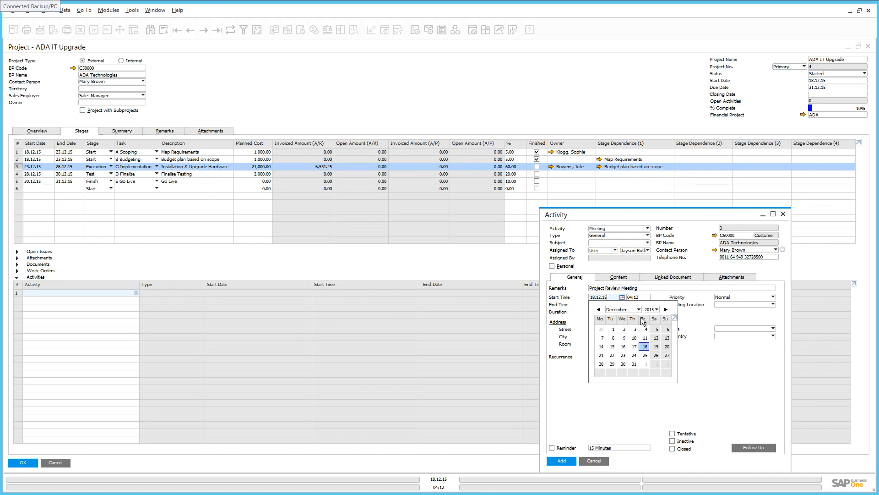
pyautogui.click(601, 355)
pyautogui.write('08:00')
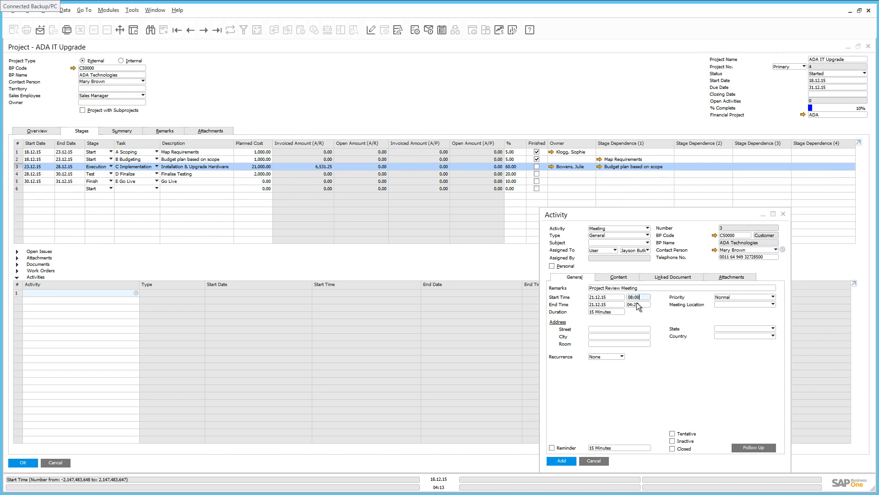
pyautogui.press('Tab')
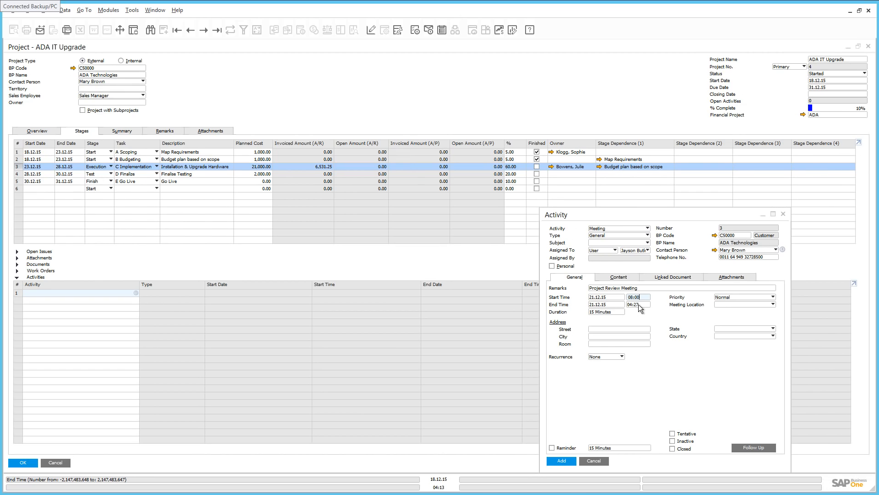
pyautogui.write('12:00')
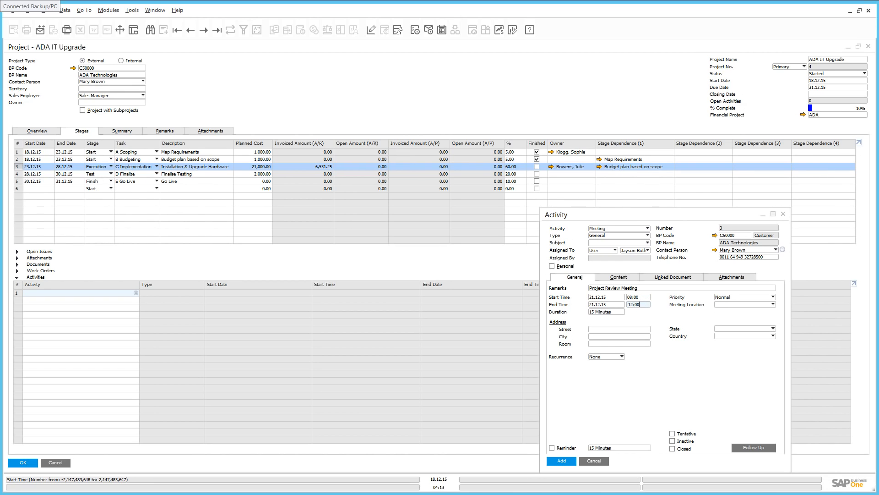
pyautogui.click(570, 461)
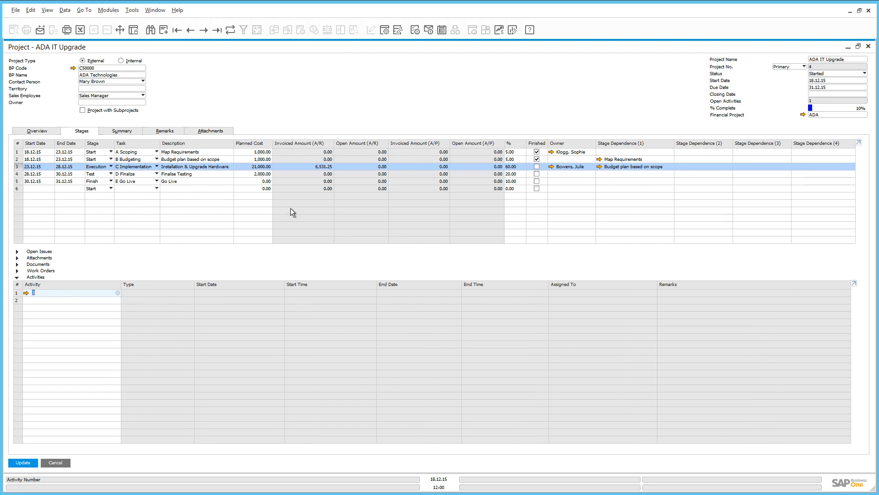
# - Check the Project Review Meeting entry's details in the group calendar and close the calendar
pyautogui.click(442, 30)
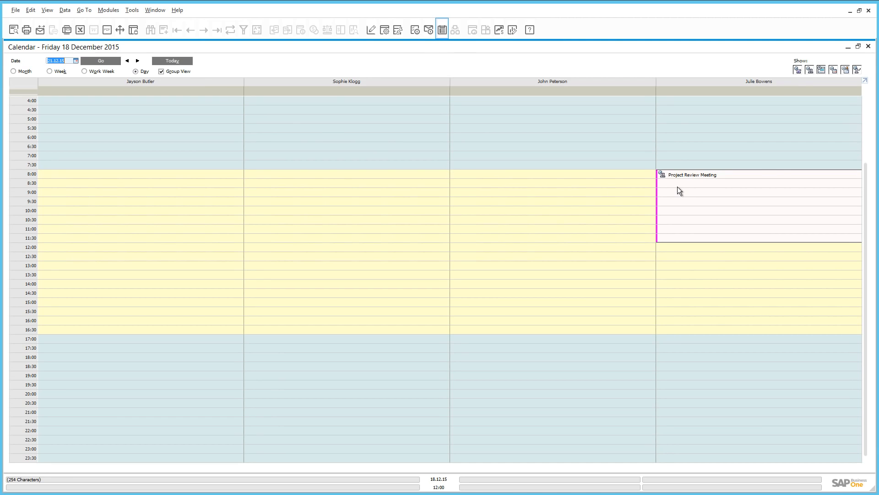
pyautogui.moveTo(677, 188)
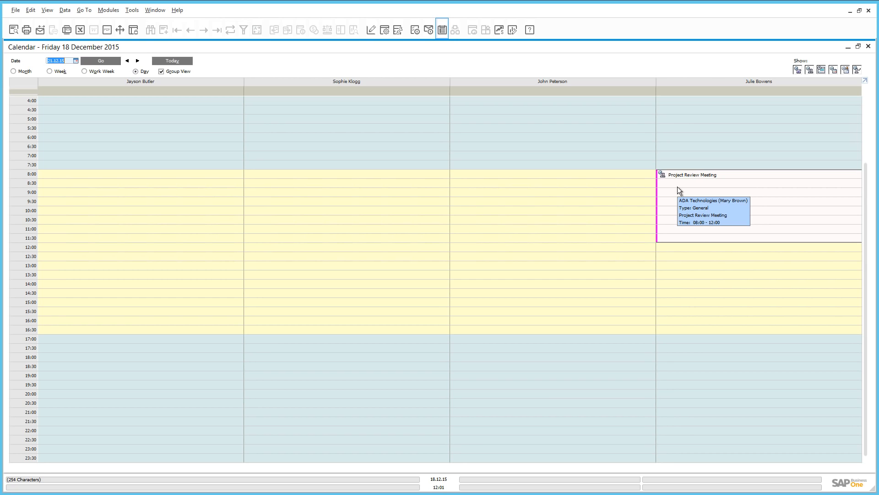
pyautogui.click(869, 46)
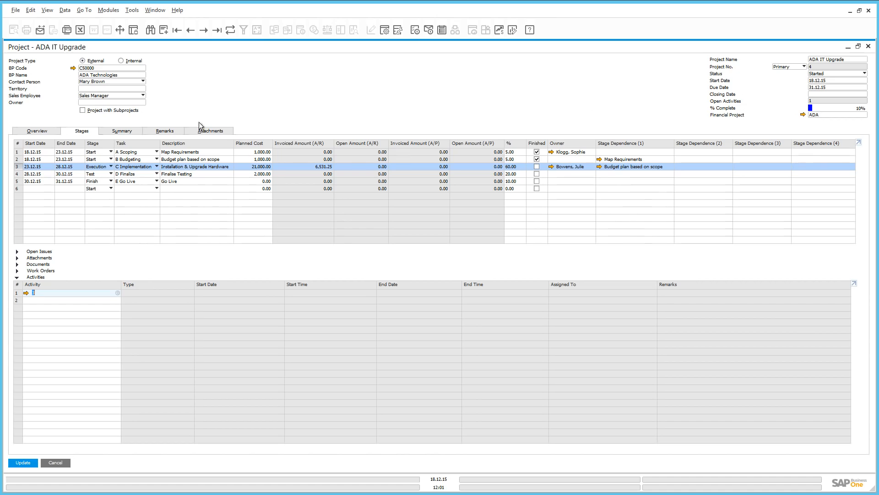
# - Examine the project's summary and the Stage Analysis report of all projects, and close the report
pyautogui.click(114, 130)
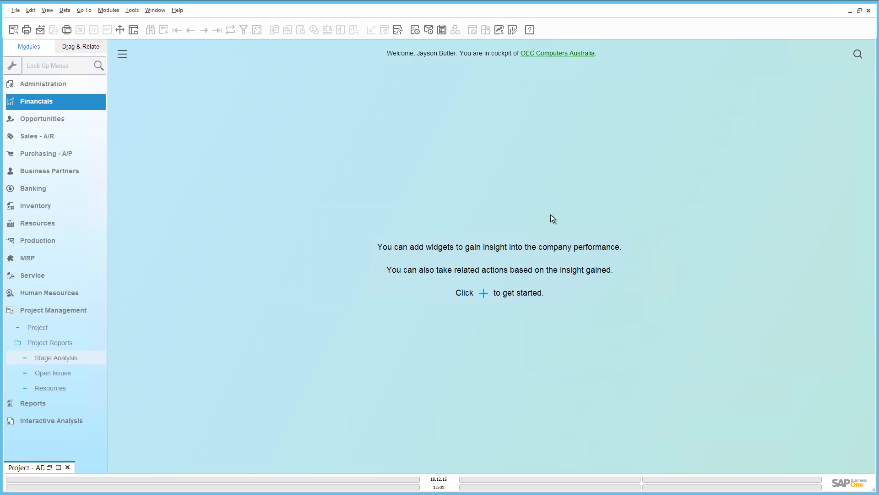
pyautogui.click(85, 344)
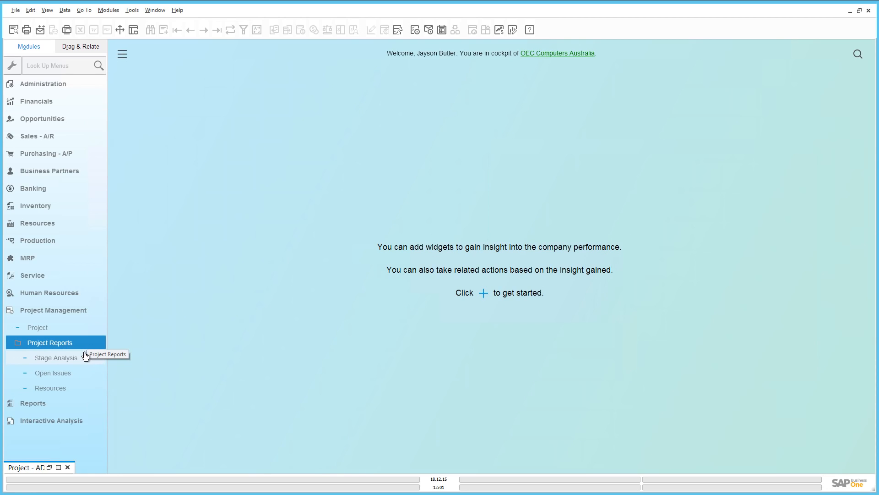
pyautogui.click(70, 358)
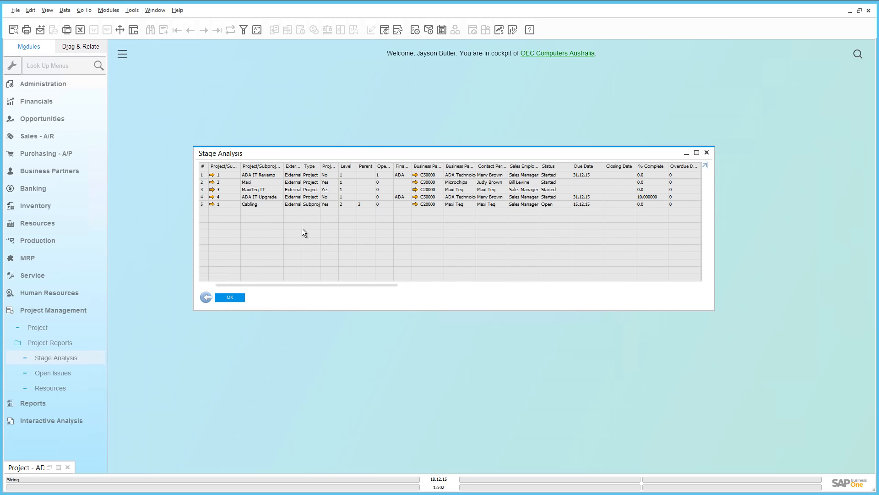
pyautogui.click(233, 296)
pyautogui.click(65, 372)
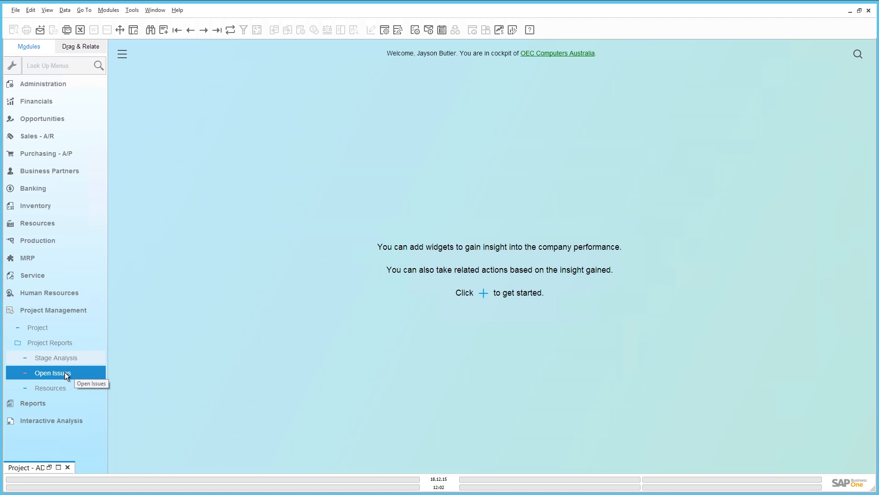
pyautogui.click(64, 388)
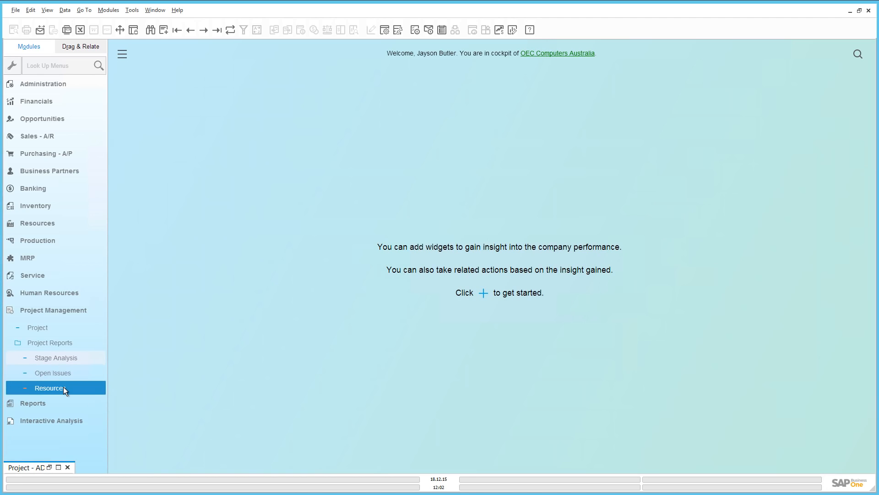